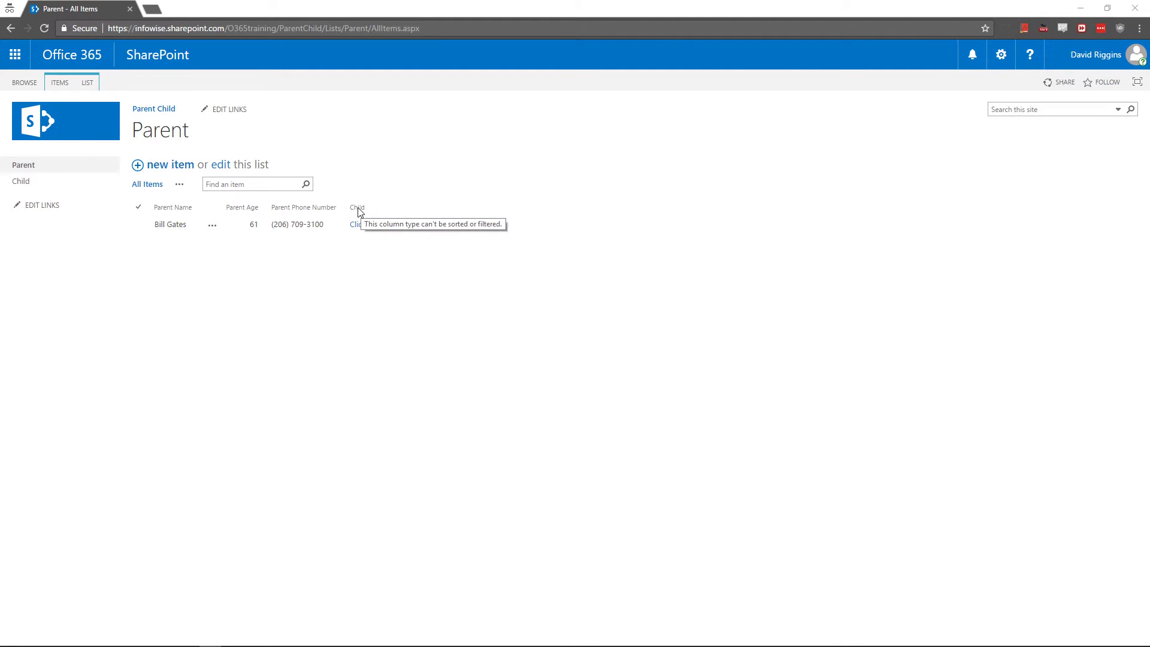
- Expand the parent's child details and check the first child row showing Parent Age 61
left_click(354, 226)
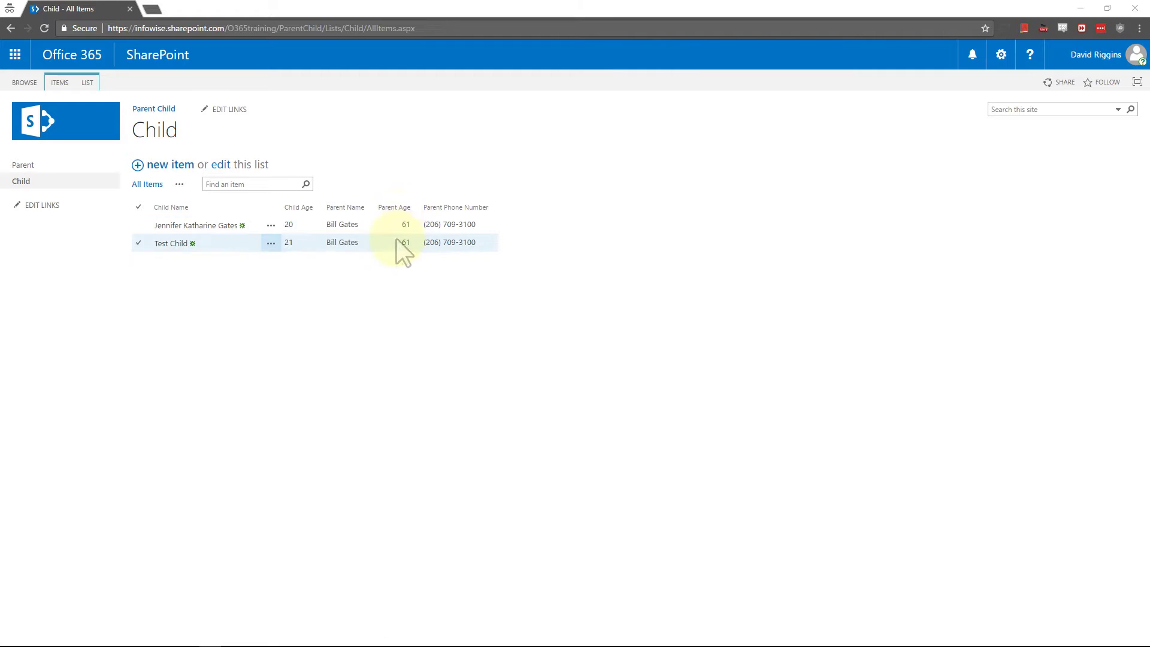
left_click(430, 231)
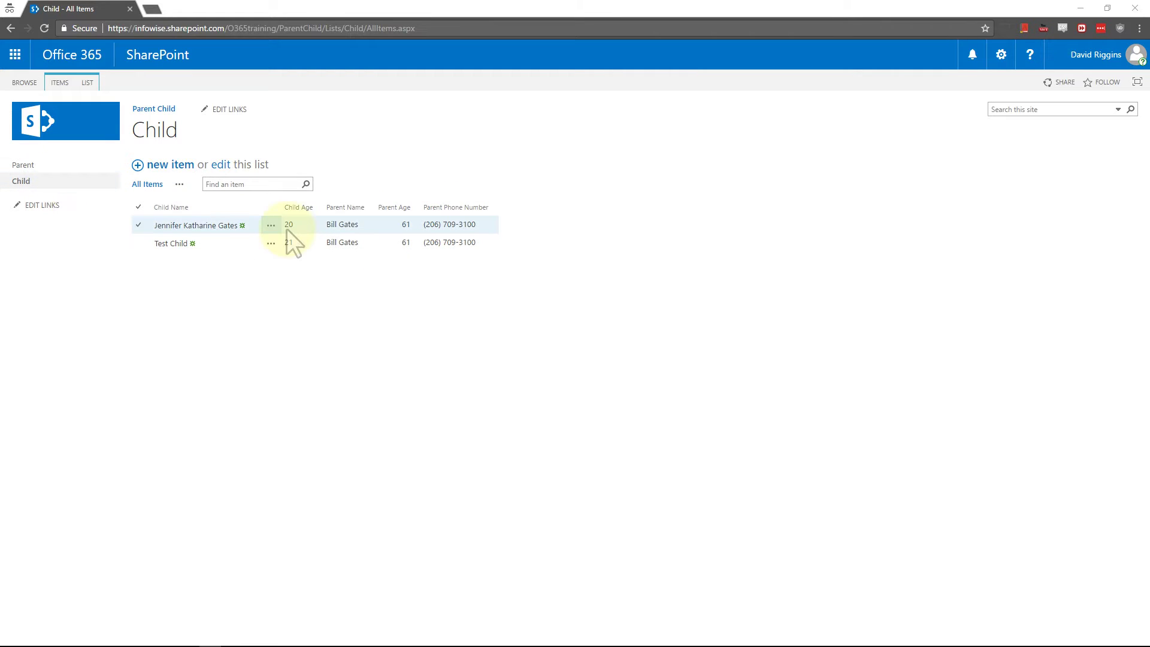
left_click(336, 226)
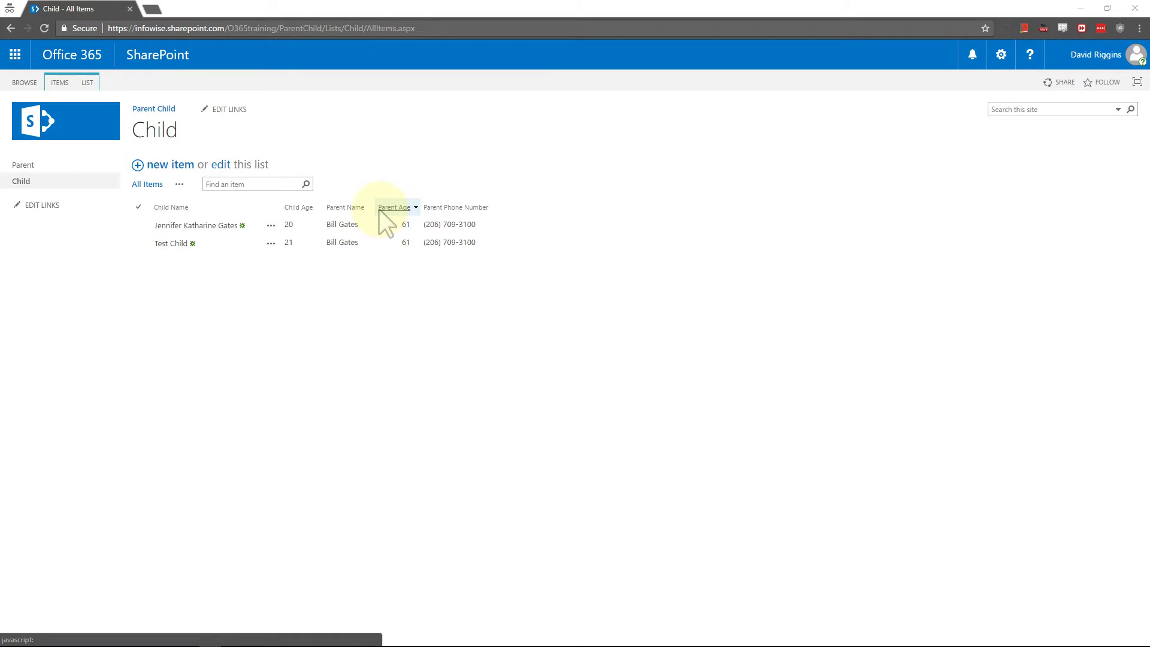
- In the Child list settings, scroll to Columns and start a new column named 'Parent Age'
left_click(88, 83)
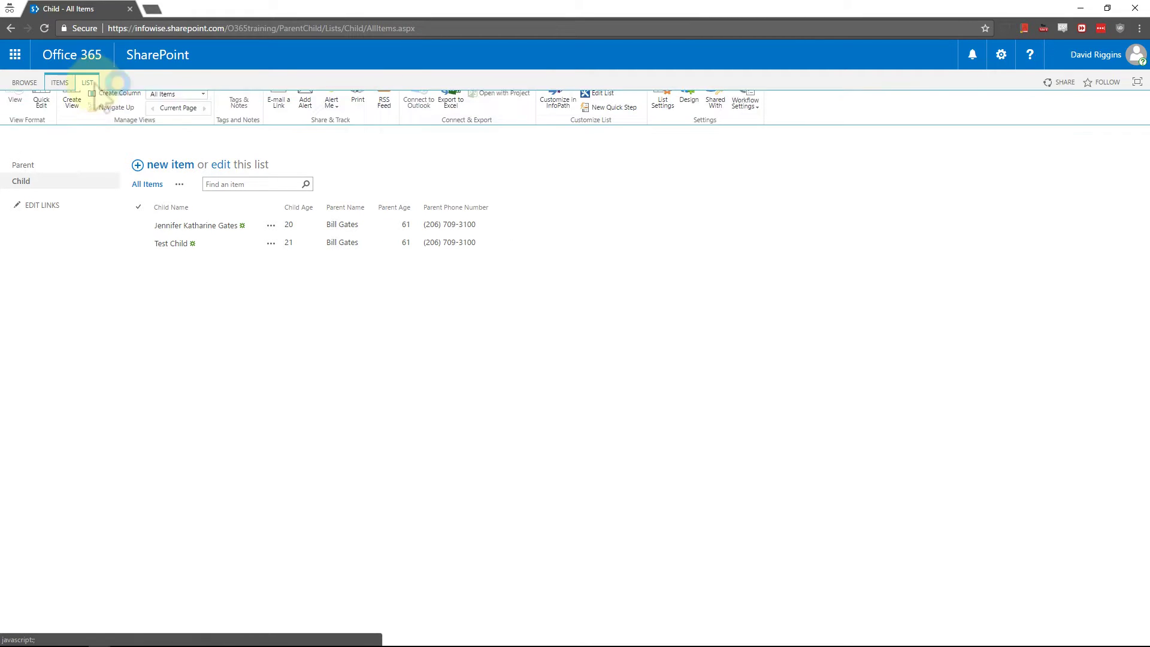
left_click(673, 125)
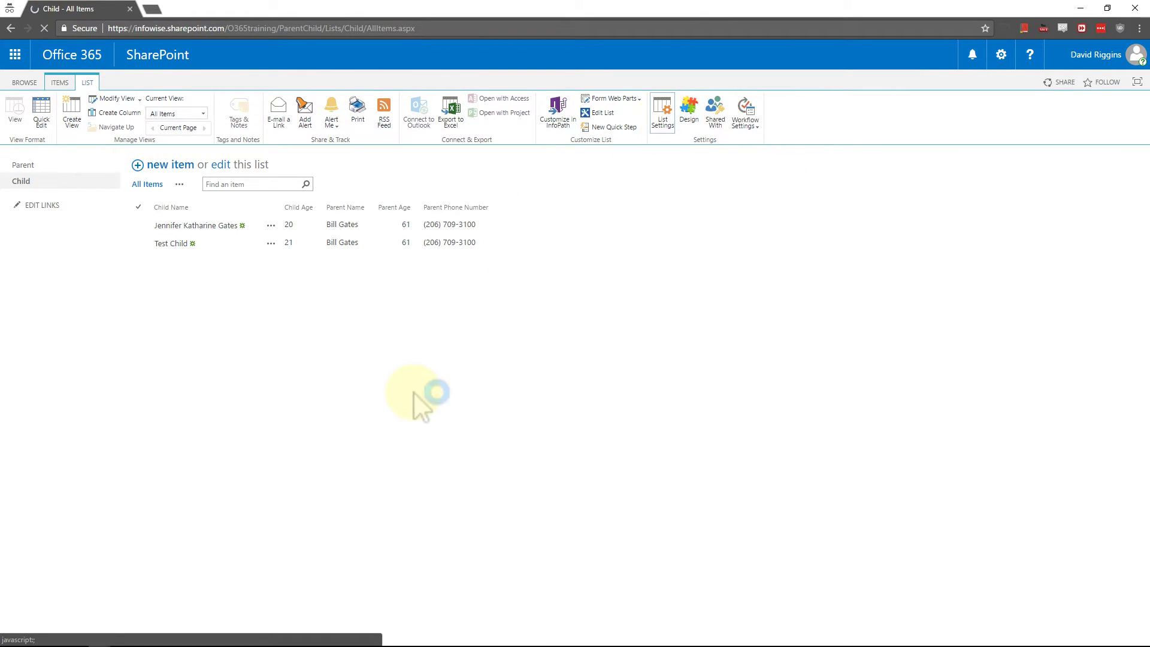
scroll(245, 446, "down", 2)
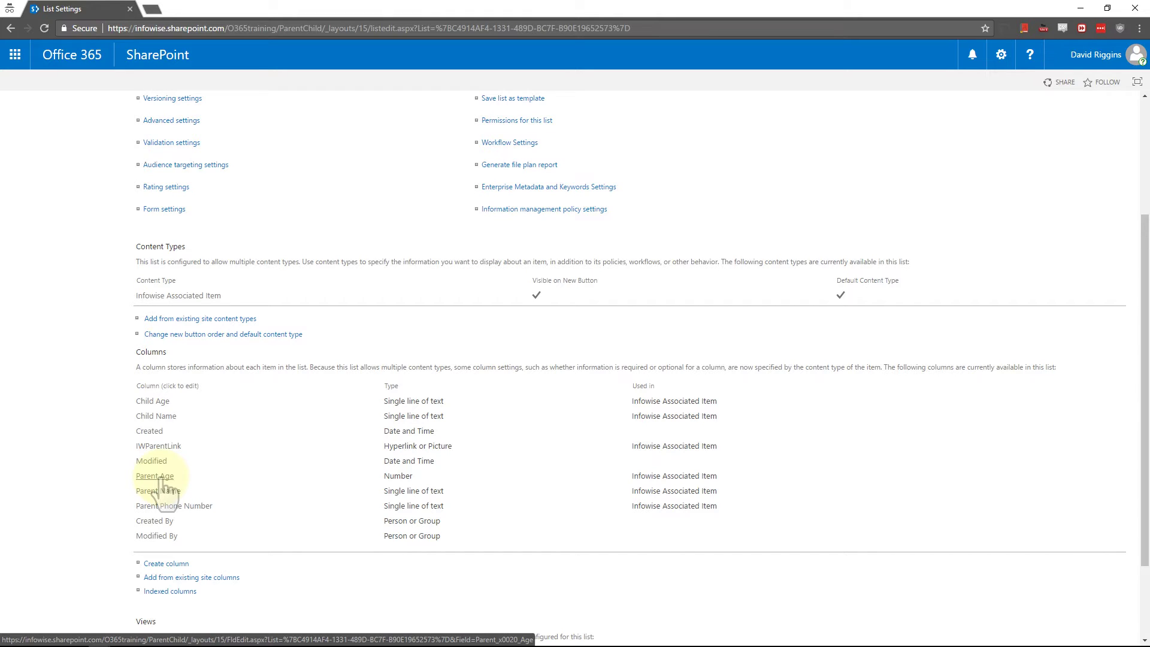
left_click(174, 564)
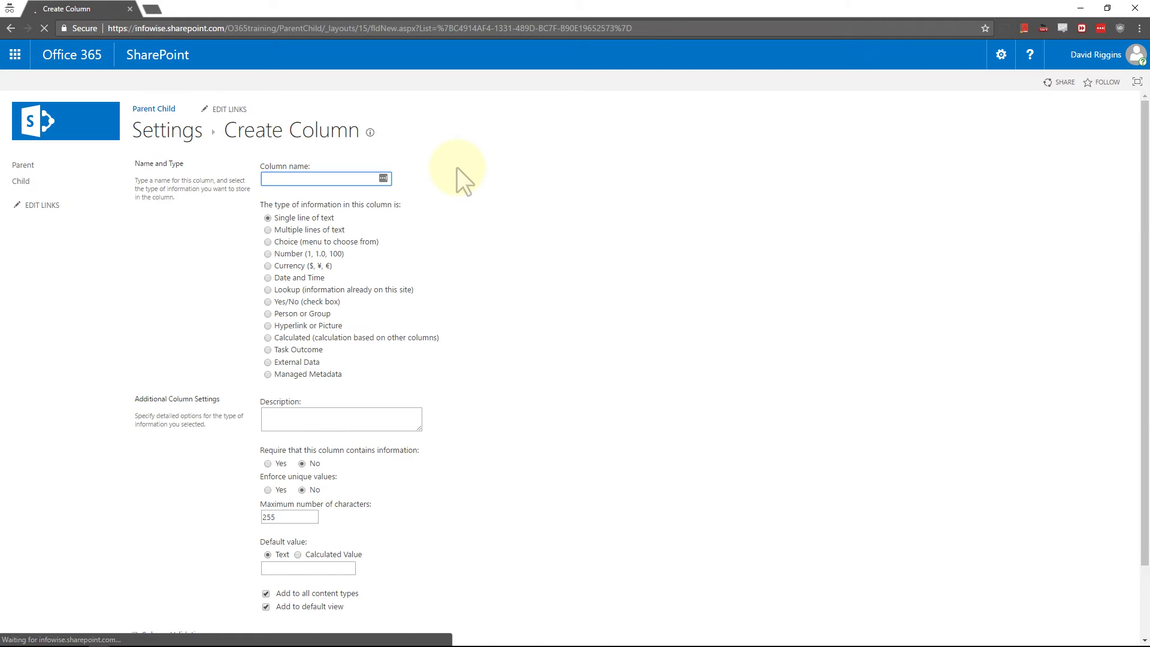
type("Parent Age")
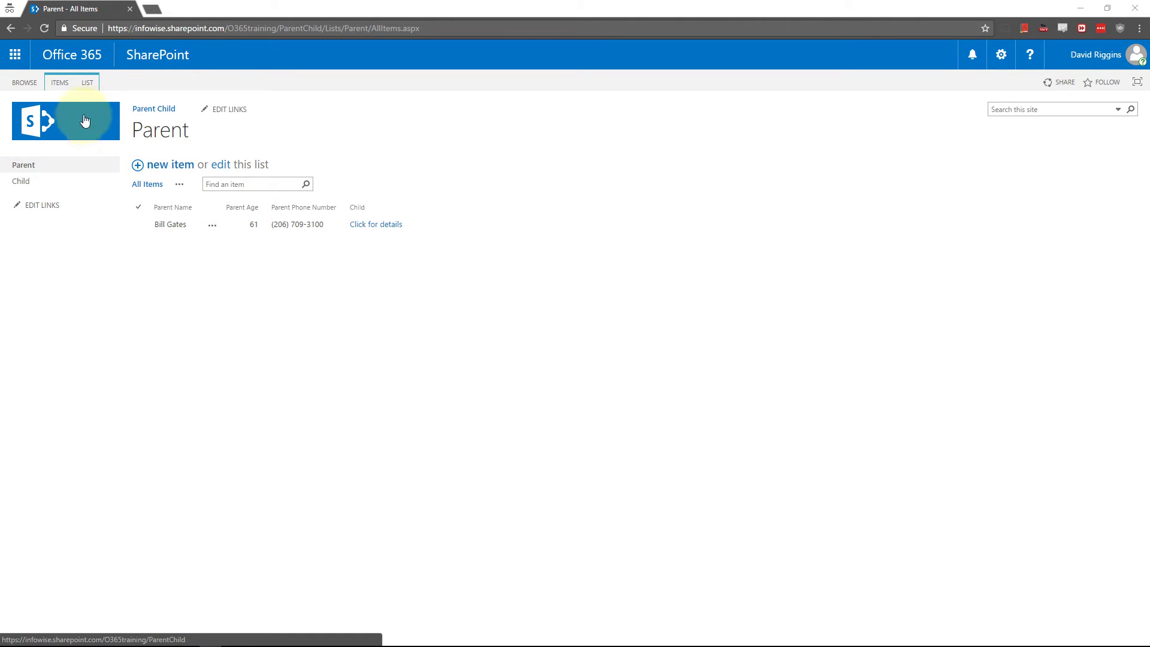
- Open the Parent list's settings and the Parent Age column's edit page
left_click(87, 83)
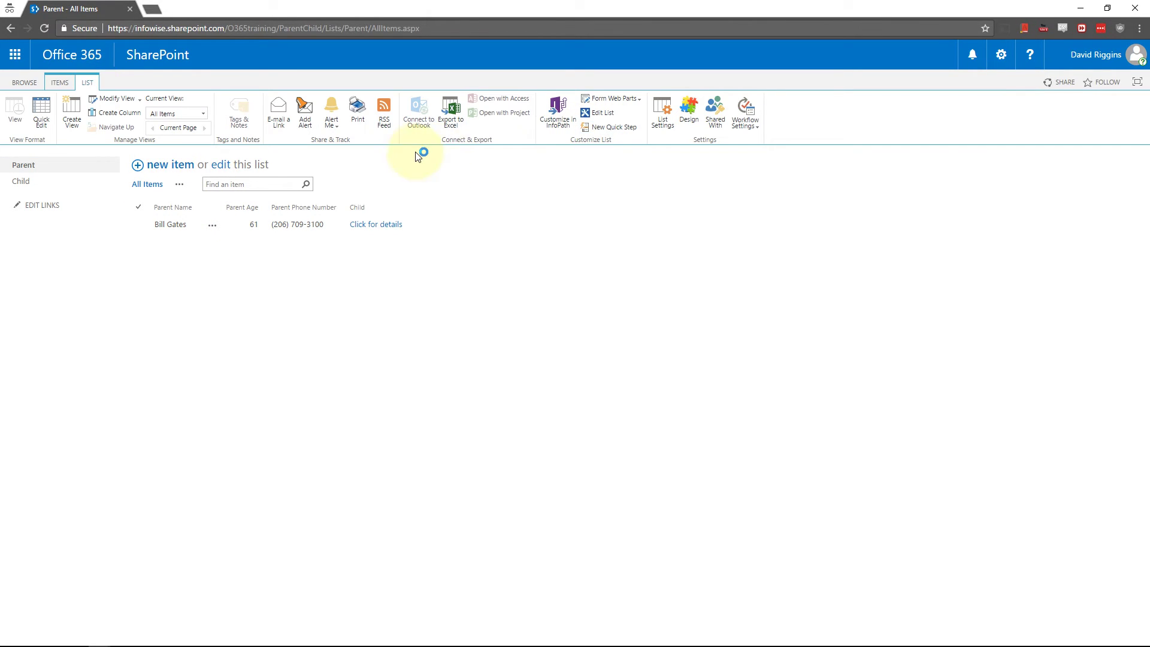
left_click(661, 119)
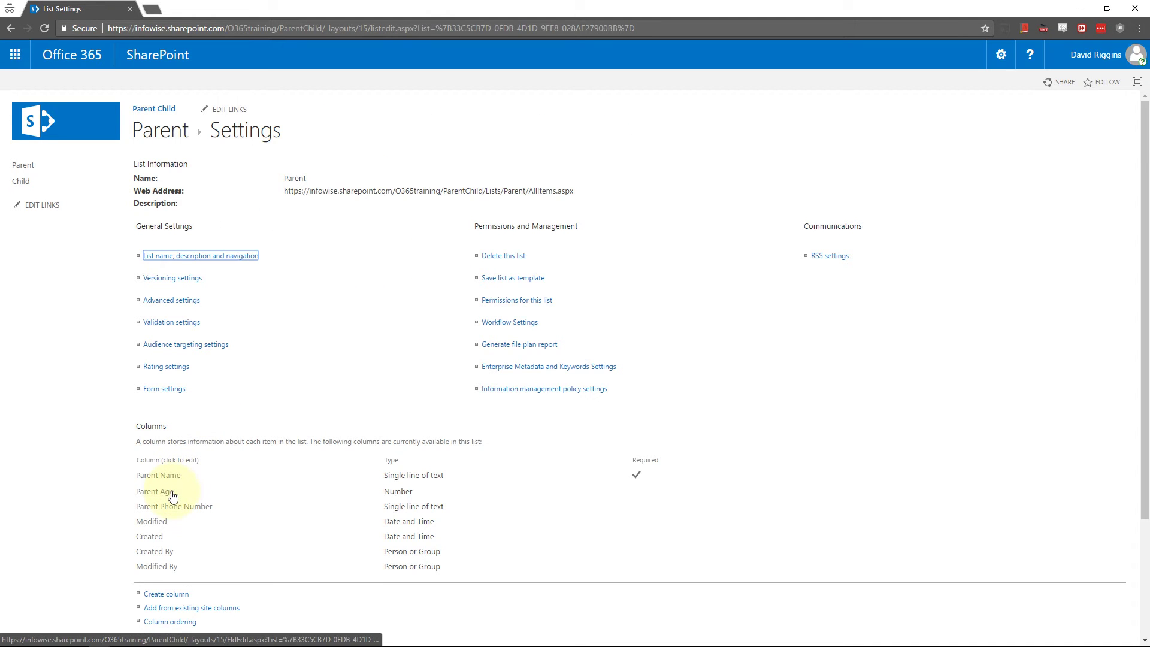
left_click(165, 491)
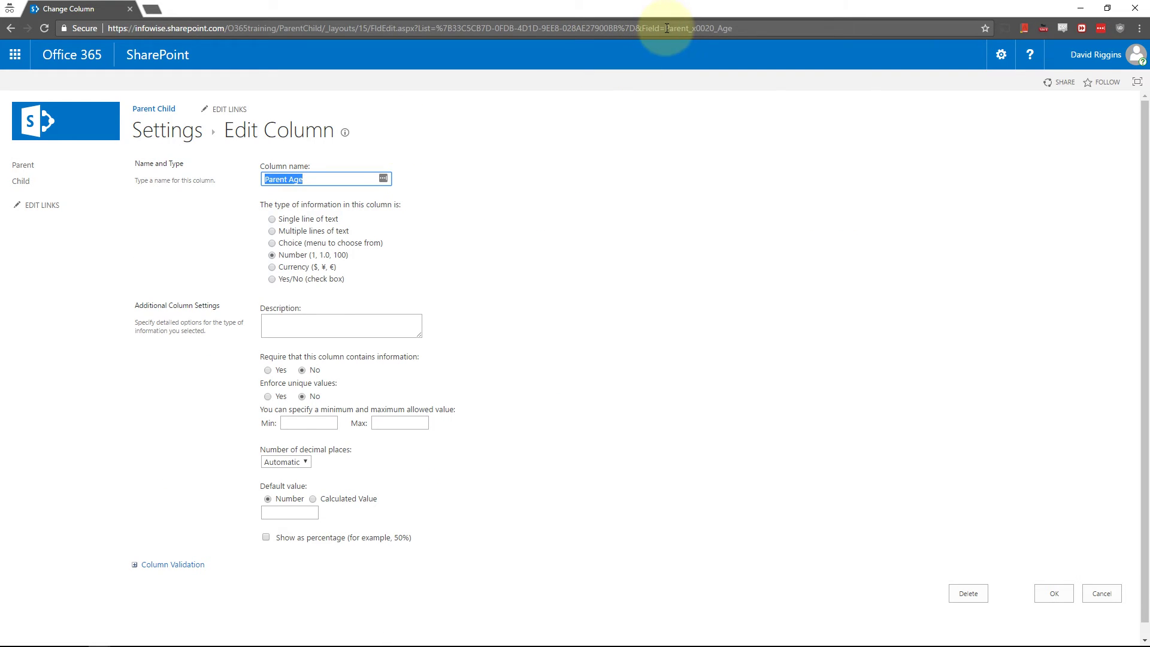
- Copy the internal name Parent_x0020_Age from the page address after Field=
left_click(667, 28)
left_click_drag(664, 29, 735, 29)
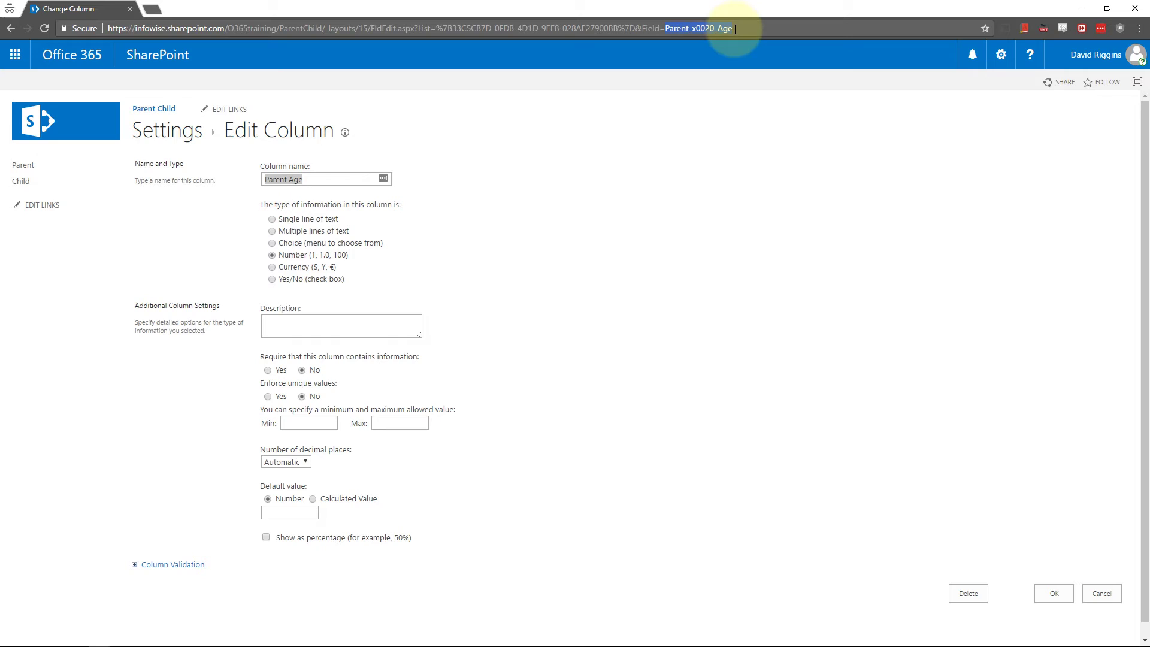
right_click(721, 27)
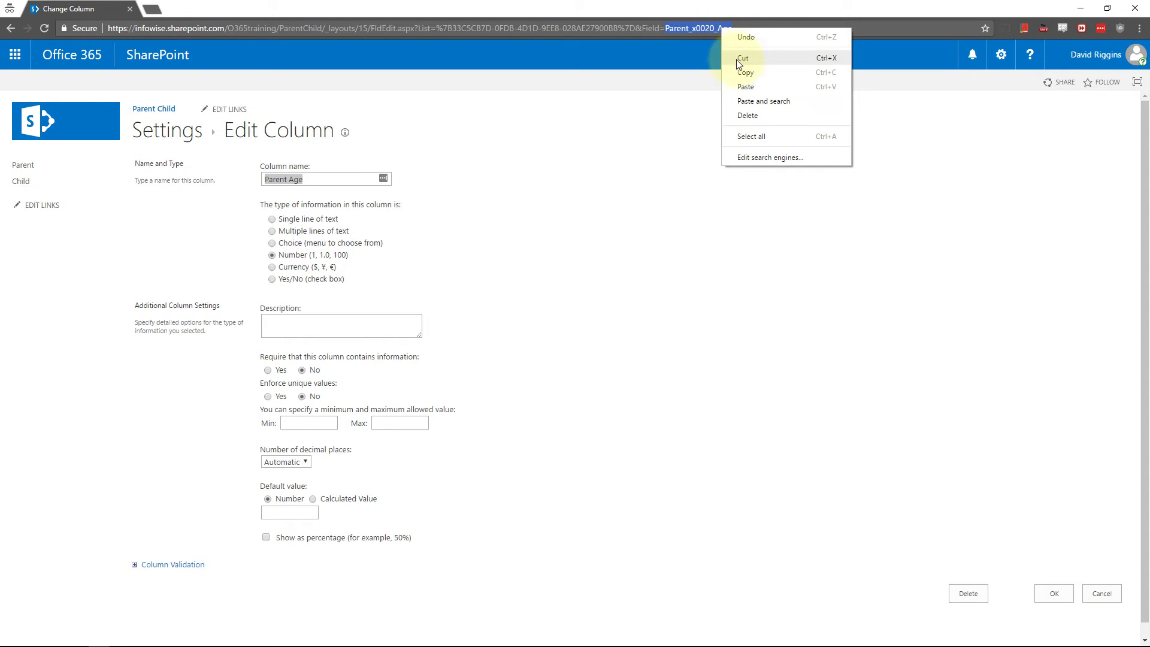
left_click(744, 73)
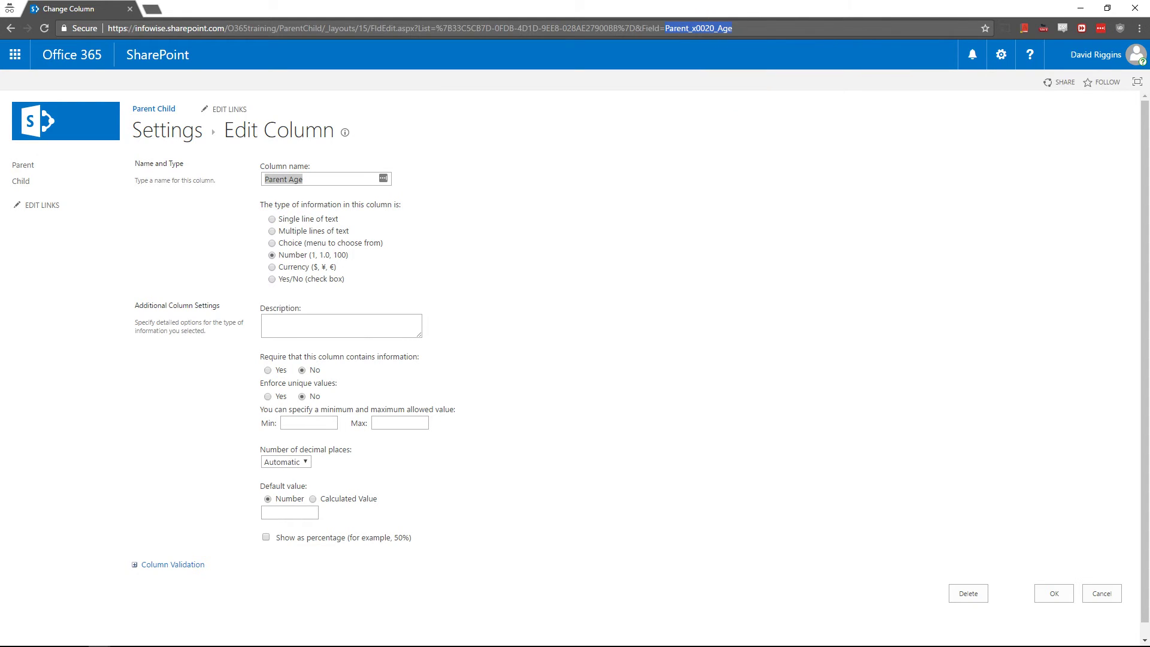
- In Notepad, paste the internal name and prefix it to read iwfv_Parent_x0020_Age
key("alt+Tab")
key("alt+Tab")
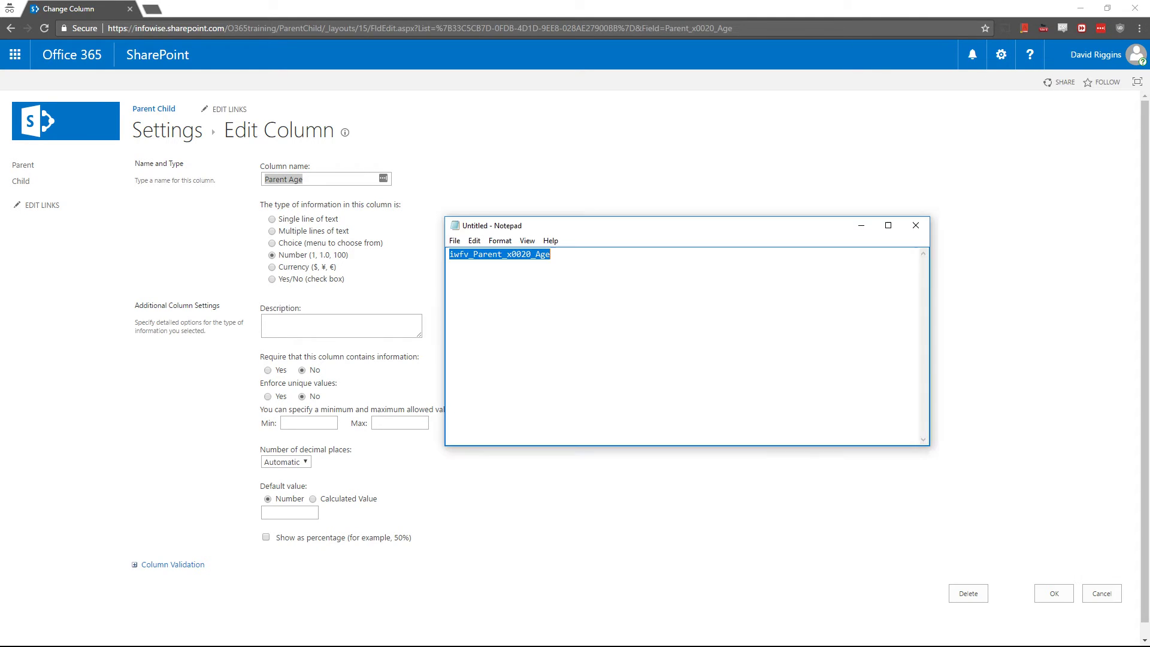
key("ctrl+v")
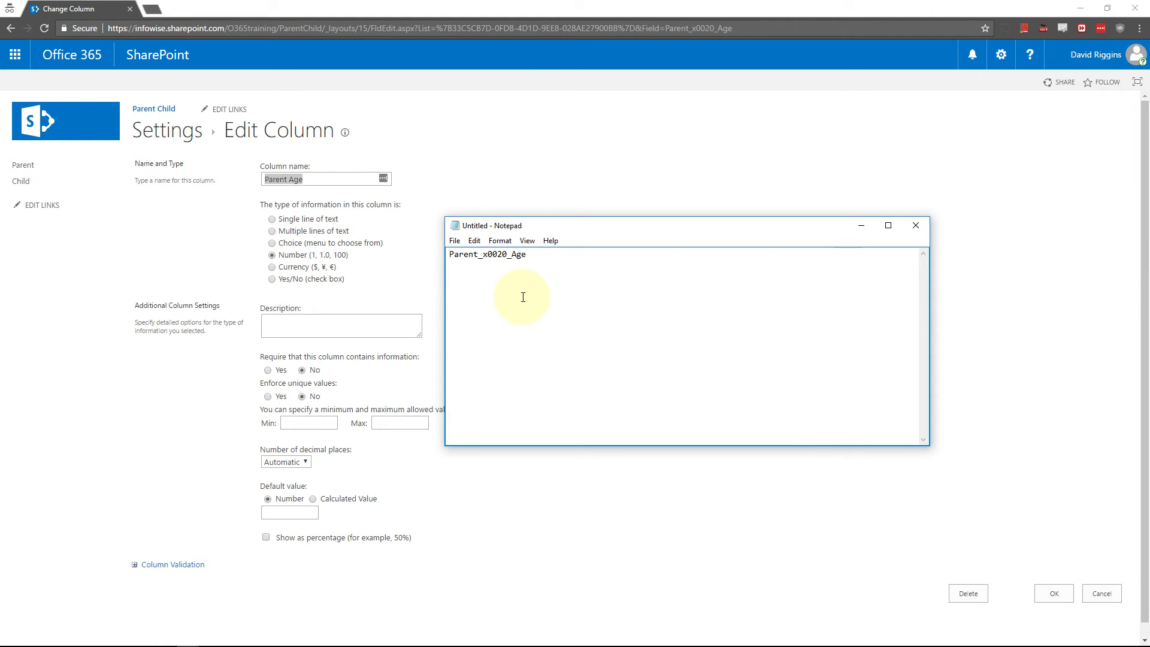
type("iwfv_")
- Copy iwfv_Parent_x0020_Age and drag the Notepad window off screen
left_click_drag(558, 258, 453, 256)
right_click(455, 256)
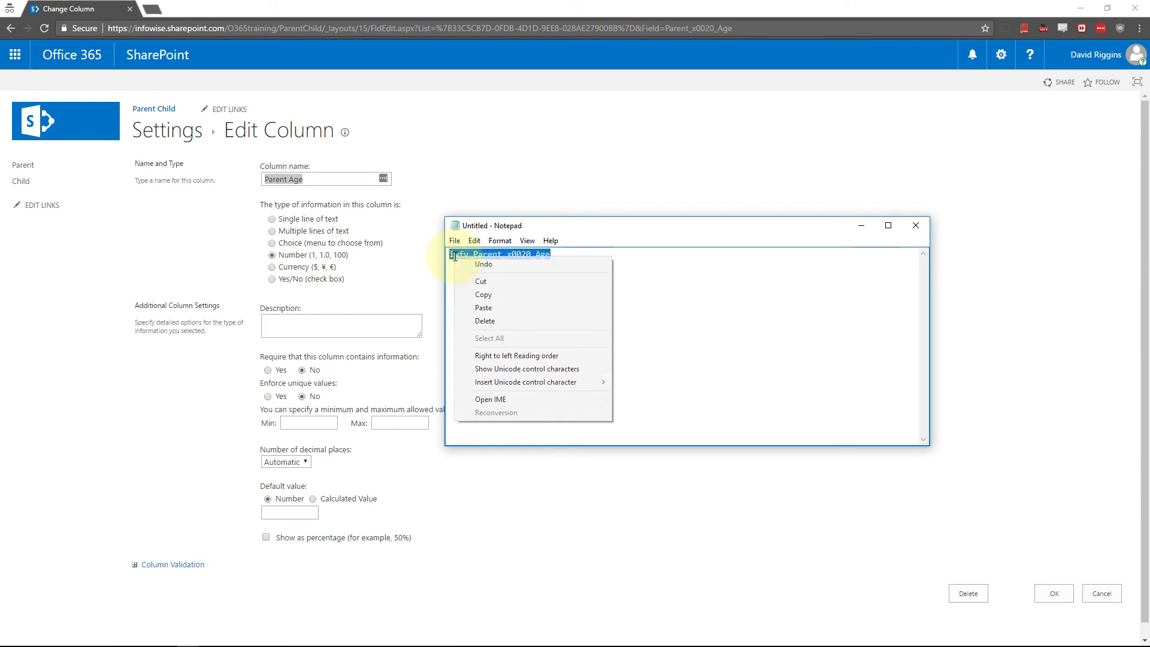
left_click(482, 294)
left_click_drag(508, 228, 740, 270)
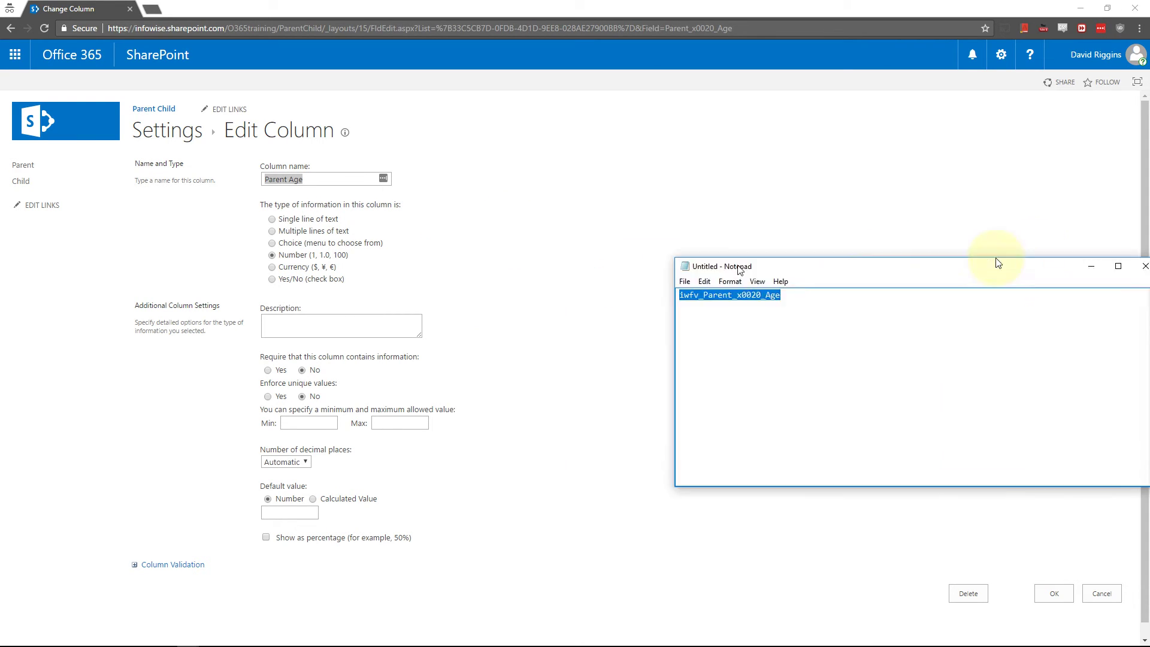
left_click_drag(998, 264, 1149, 263)
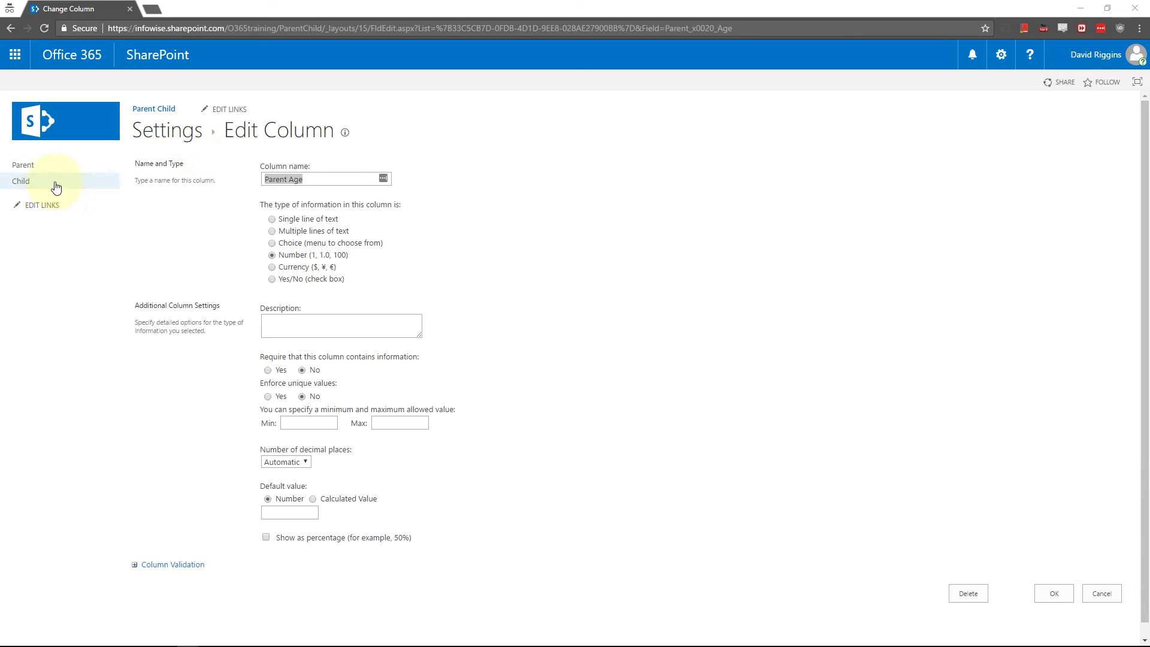
- Go to the Child list and open its Infowise form designer from the LIST ribbon
left_click(25, 183)
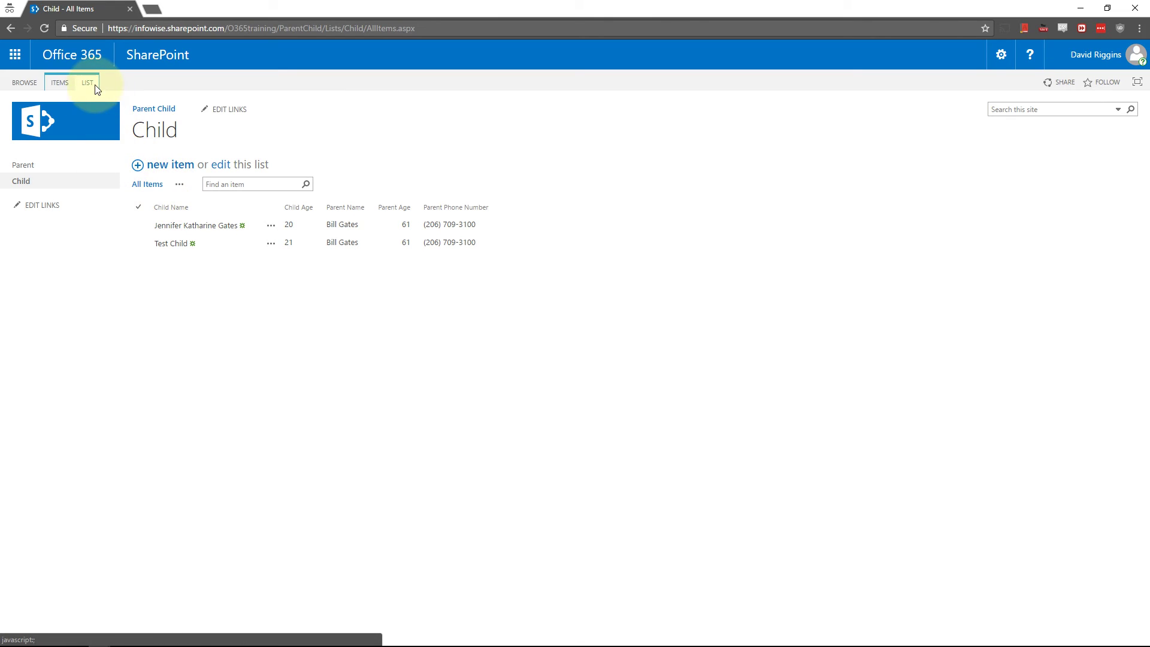
left_click(90, 84)
left_click(690, 118)
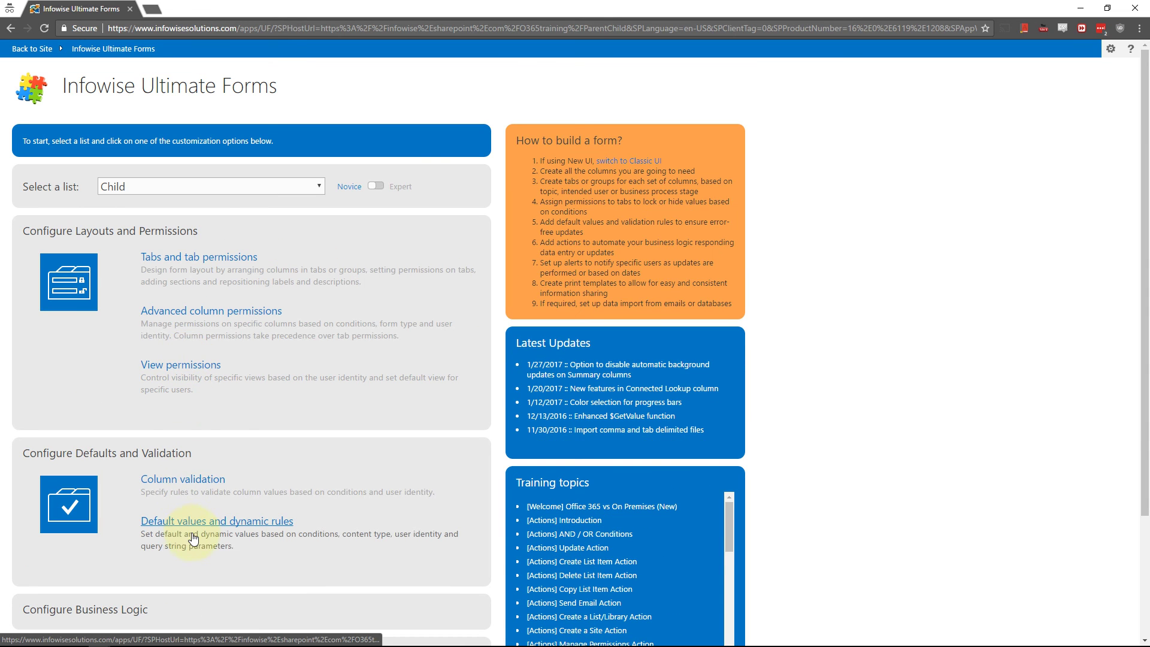
- In General Settings, make the Parent Age column default from parameter iwfv_Parent_x0020_Age
left_click(195, 524)
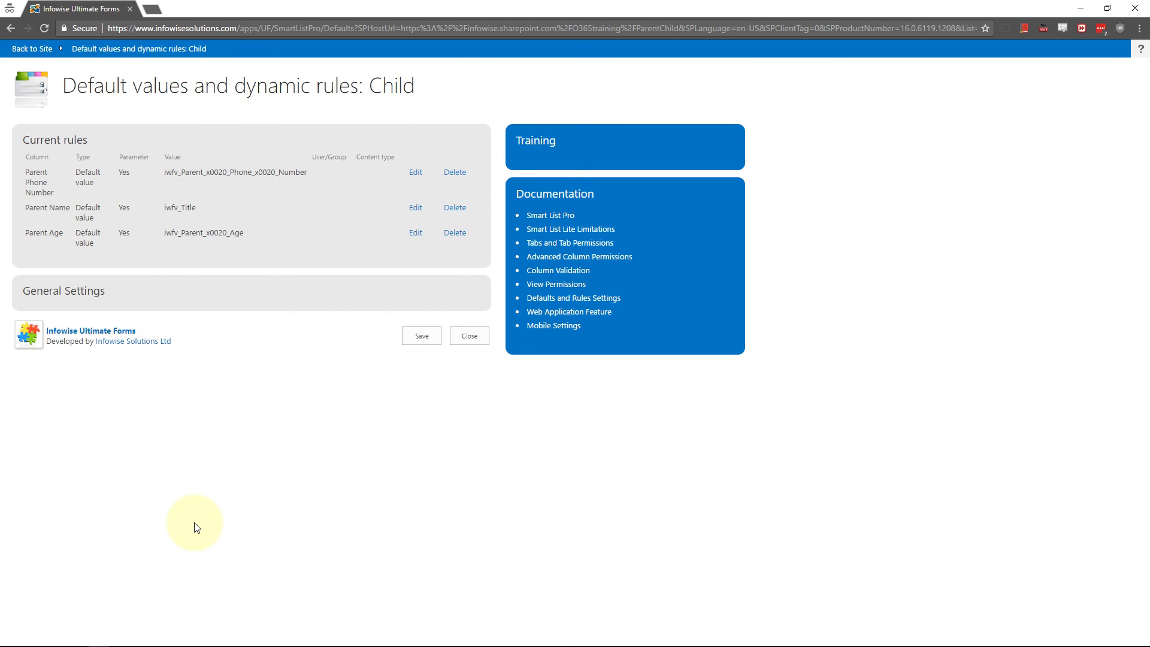
left_click(82, 301)
left_click(96, 312)
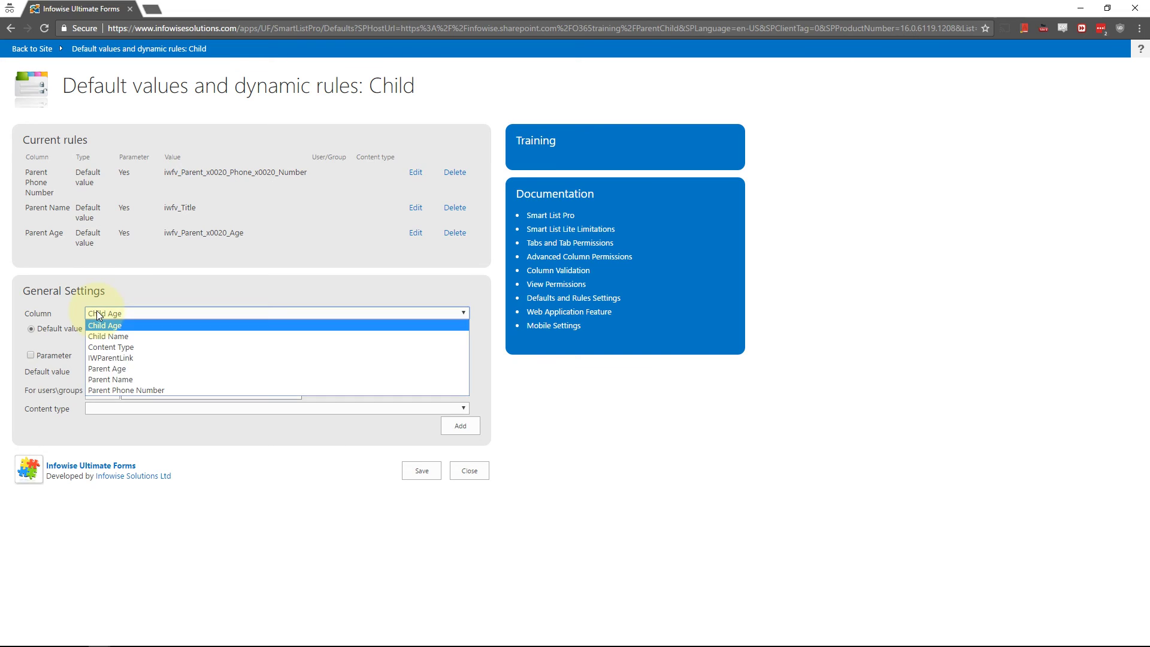
left_click(106, 369)
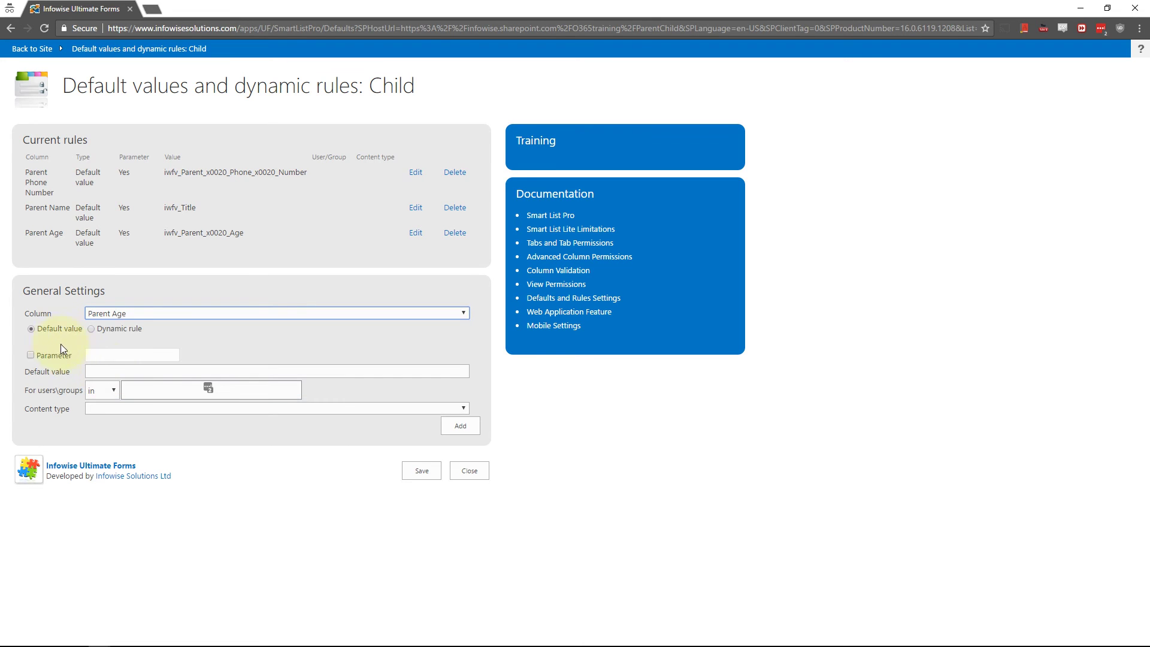
left_click(31, 356)
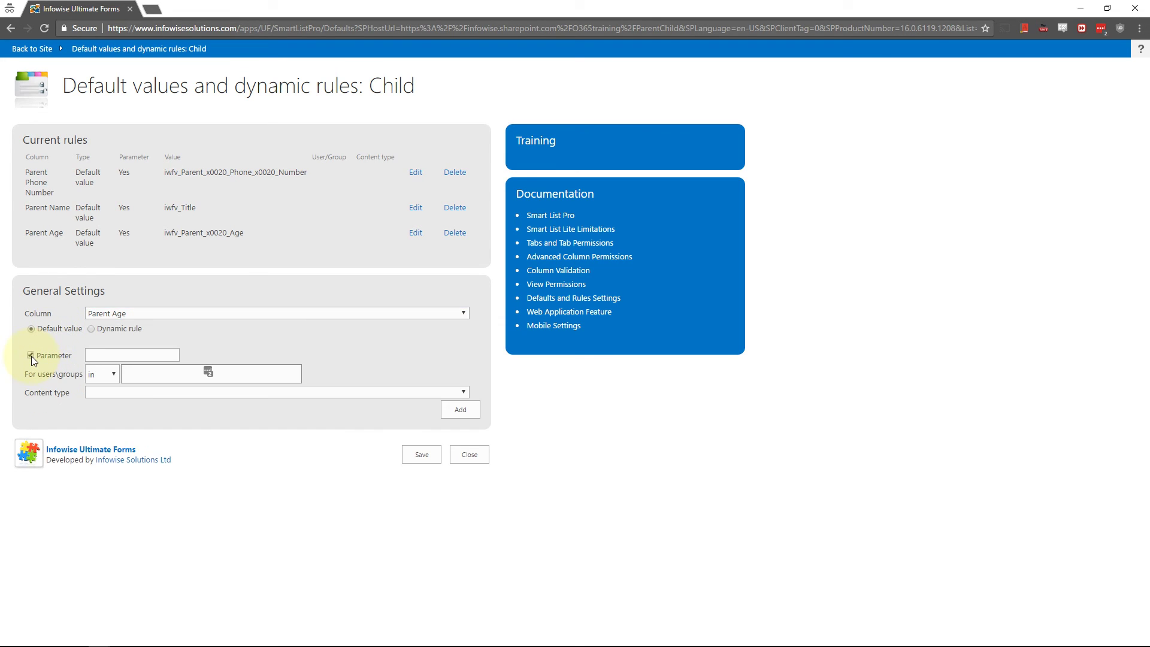
left_click(96, 356)
right_click(97, 356)
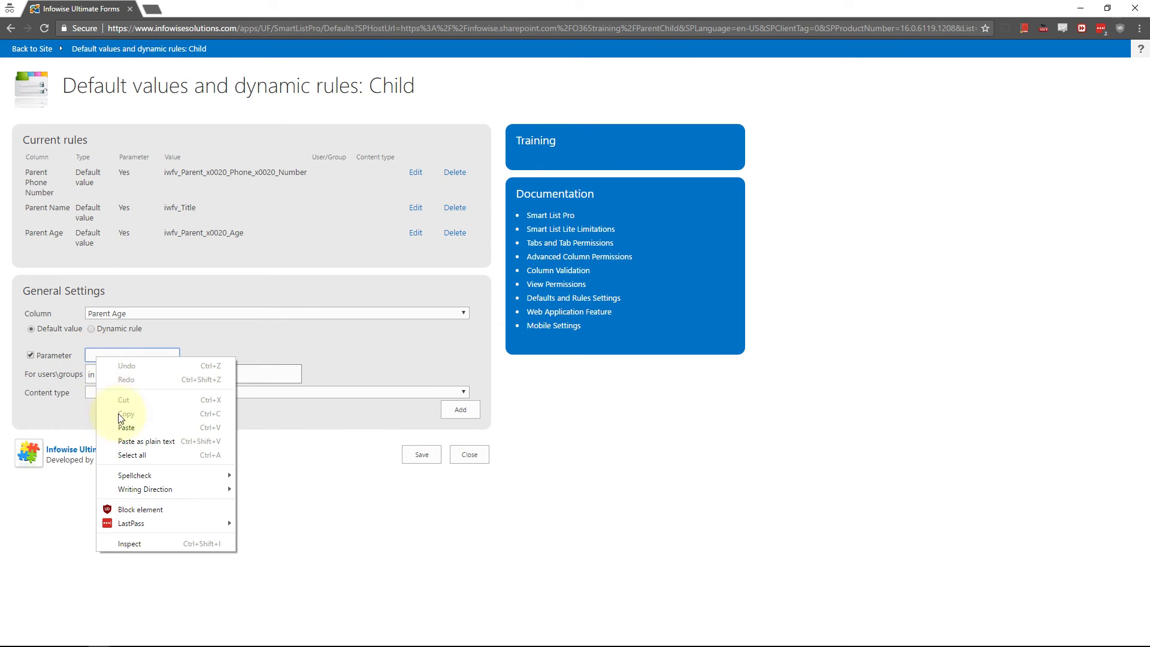
left_click(122, 426)
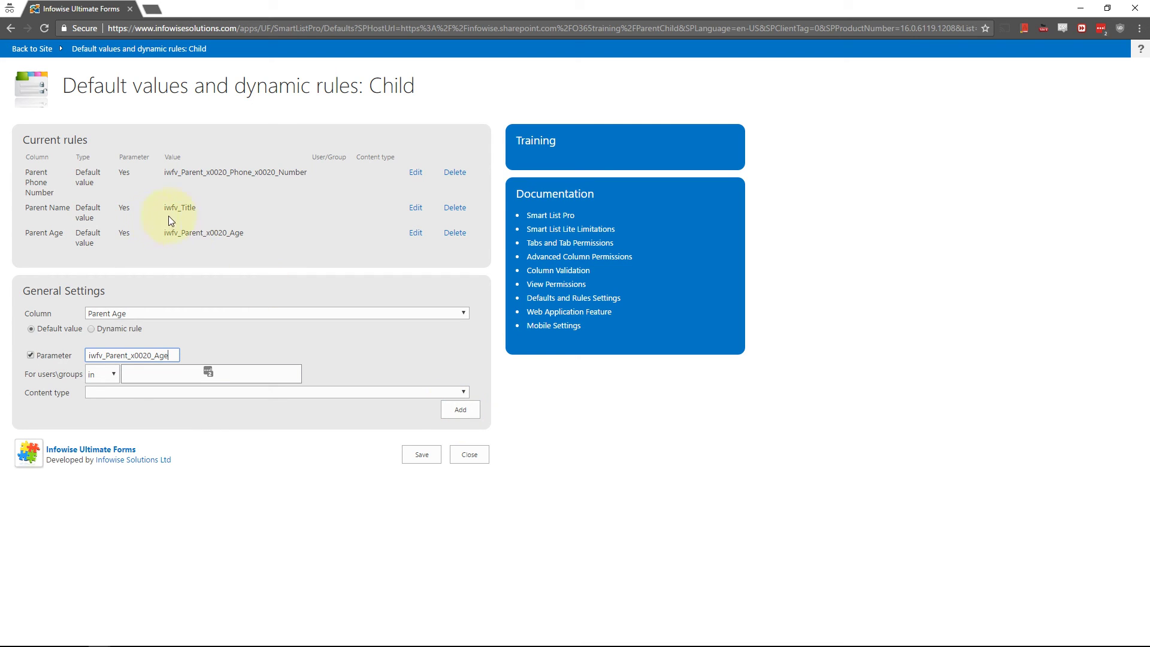
left_click(416, 233)
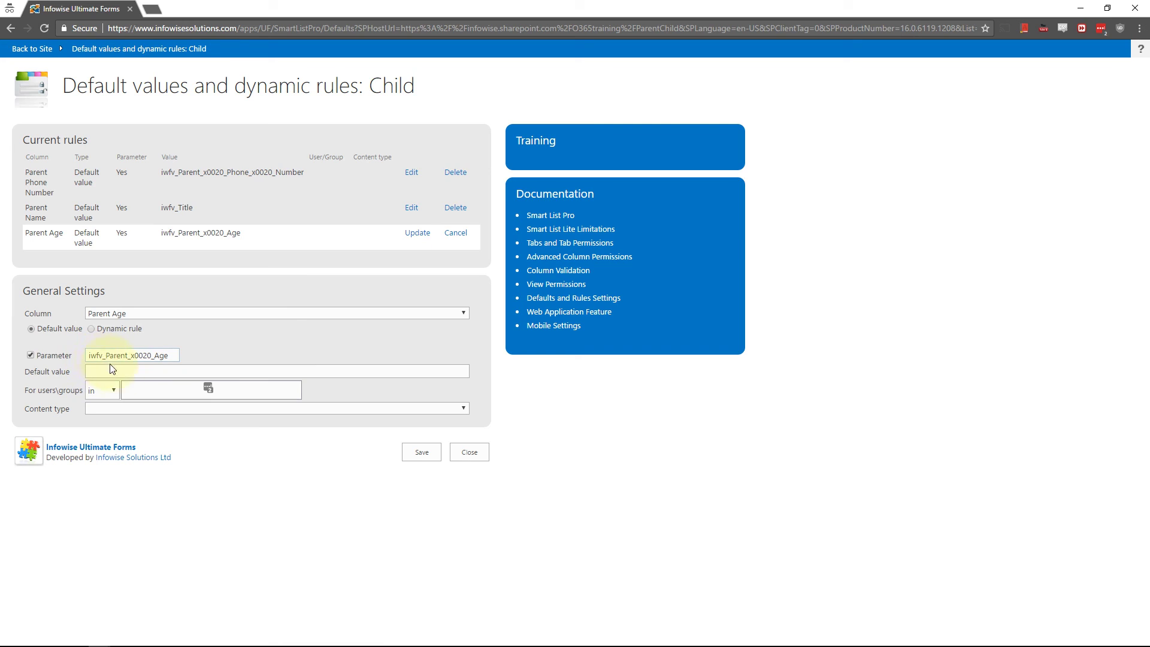
- Close the Infowise rules page to return to the parent item's edit form
left_click(469, 454)
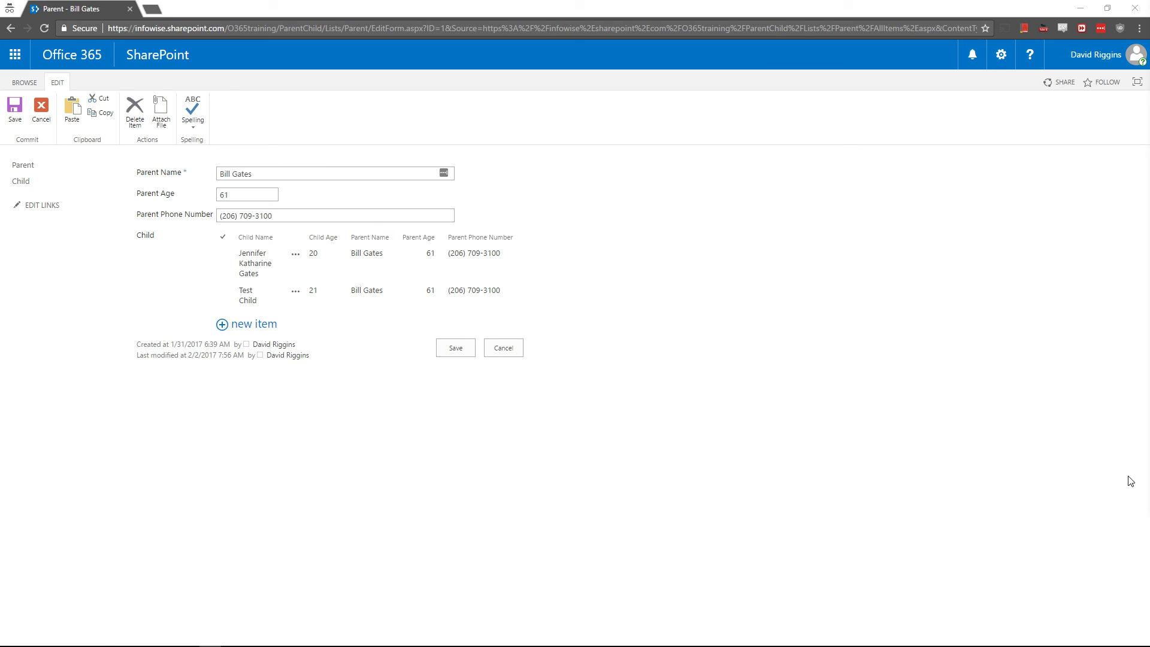